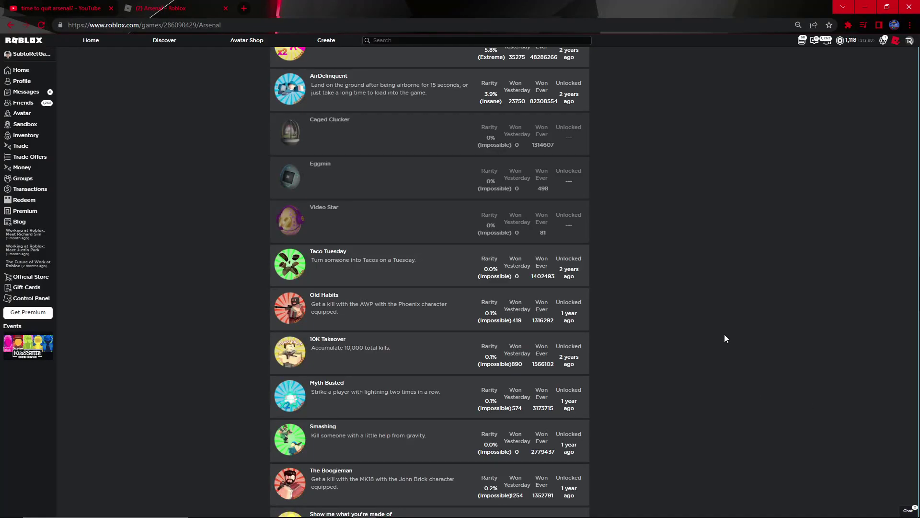
{"action": "scroll", "coordinate": [416, 380], "scroll_direction": "down", "scroll_amount": 2}
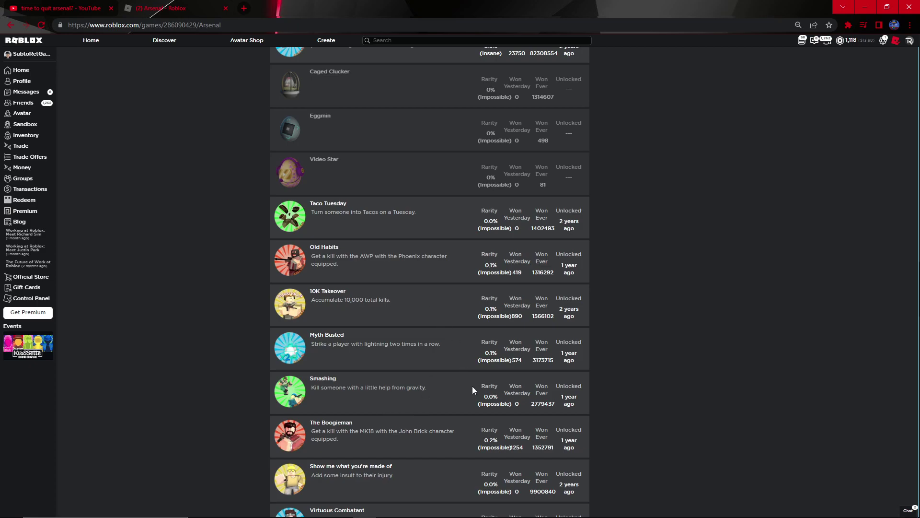
Open the Smashing badge's details page, then go back to the Arsenal game page.
{"action": "left_click", "coordinate": [295, 394]}
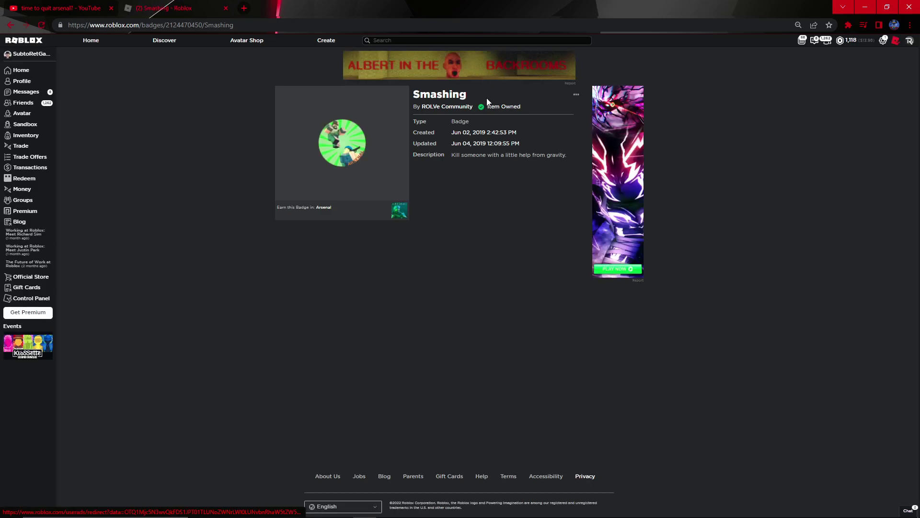
{"action": "left_click", "coordinate": [12, 25]}
{"action": "scroll", "coordinate": [474, 338], "scroll_direction": "down", "scroll_amount": 5}
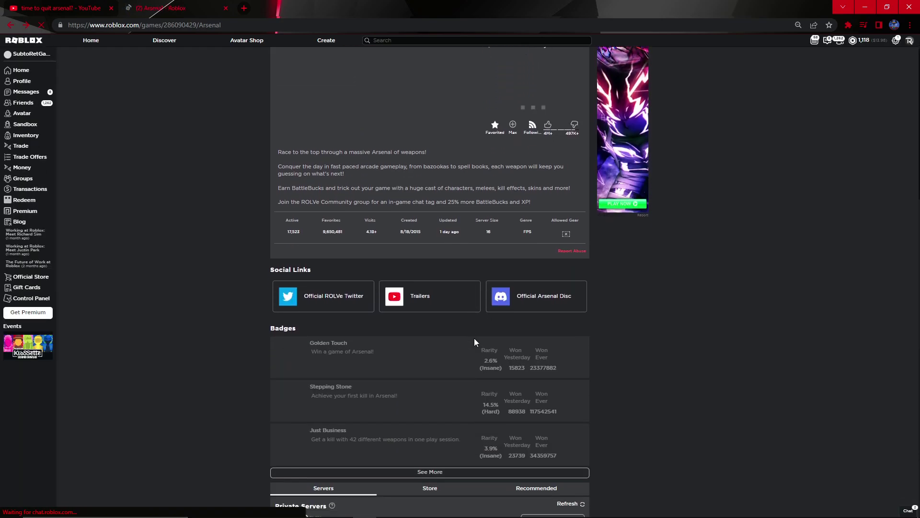
{"action": "scroll", "coordinate": [431, 288], "scroll_direction": "down", "scroll_amount": 3}
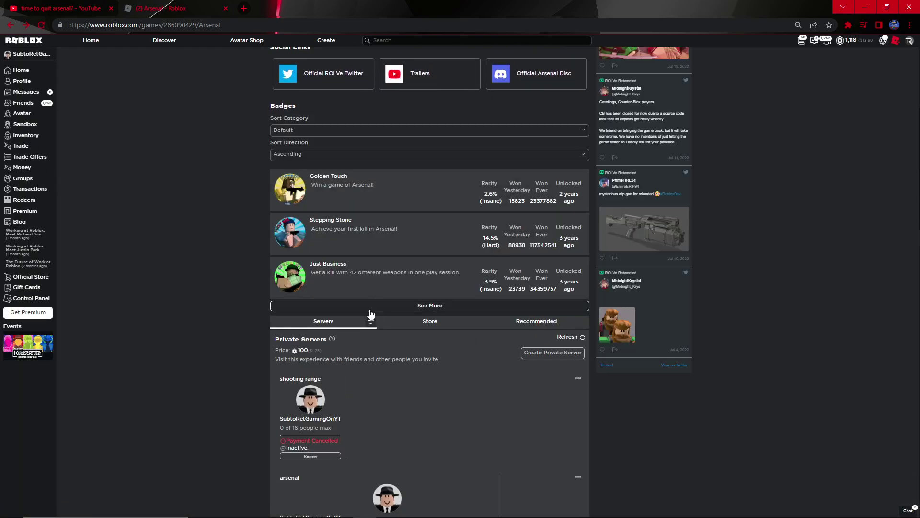
Use See More twice on Arsenal's Badges list to load the additional badges.
{"action": "left_click", "coordinate": [369, 306]}
{"action": "scroll", "coordinate": [369, 306], "scroll_direction": "down", "scroll_amount": 3}
{"action": "scroll", "coordinate": [396, 296], "scroll_direction": "down", "scroll_amount": 5}
{"action": "scroll", "coordinate": [393, 291], "scroll_direction": "down", "scroll_amount": 5}
{"action": "scroll", "coordinate": [389, 291], "scroll_direction": "down", "scroll_amount": 5}
{"action": "scroll", "coordinate": [385, 291], "scroll_direction": "down", "scroll_amount": 5}
{"action": "scroll", "coordinate": [383, 216], "scroll_direction": "up", "scroll_amount": 1}
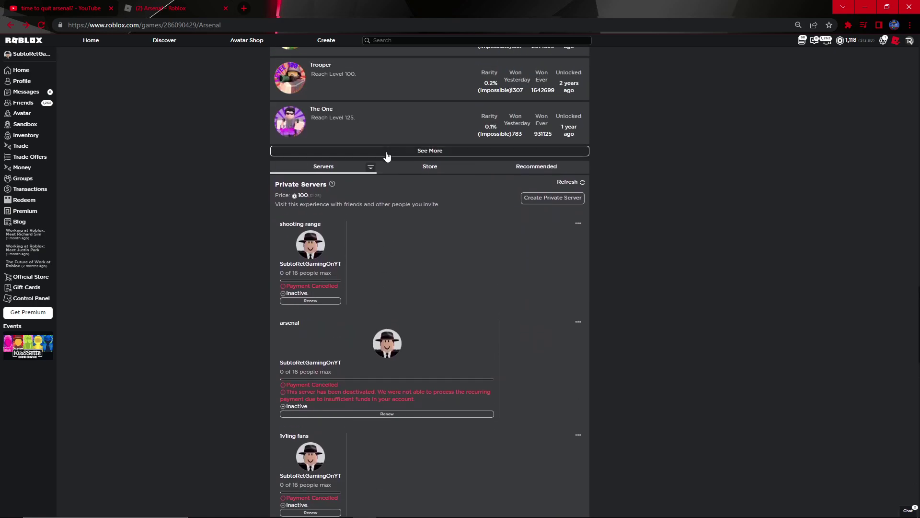
{"action": "left_click", "coordinate": [387, 153]}
{"action": "scroll", "coordinate": [427, 233], "scroll_direction": "down", "scroll_amount": 3}
{"action": "scroll", "coordinate": [427, 233], "scroll_direction": "down", "scroll_amount": 3}
{"action": "scroll", "coordinate": [425, 233], "scroll_direction": "down", "scroll_amount": 3}
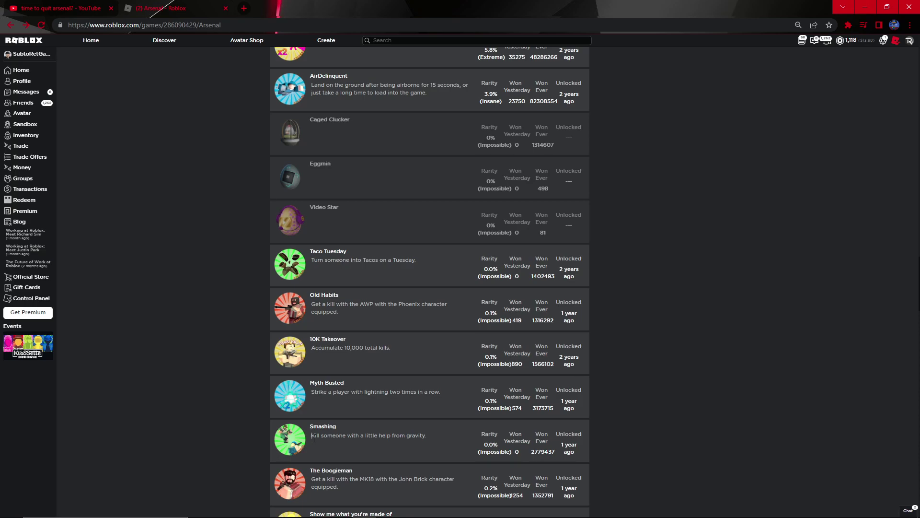
Select the opening words of Smashing's description, 'Kill someone with a little help from gravity'.
{"action": "left_click_drag", "start_coordinate": [311, 436], "coordinate": [332, 436]}
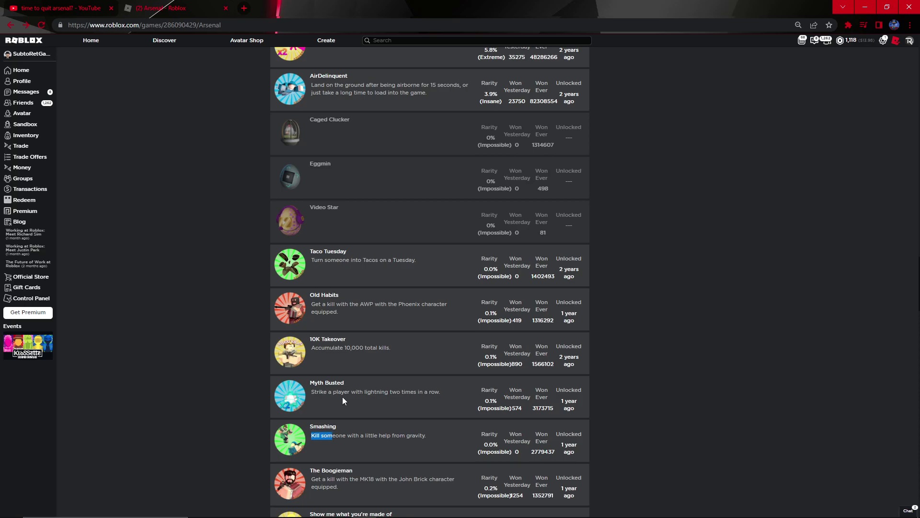